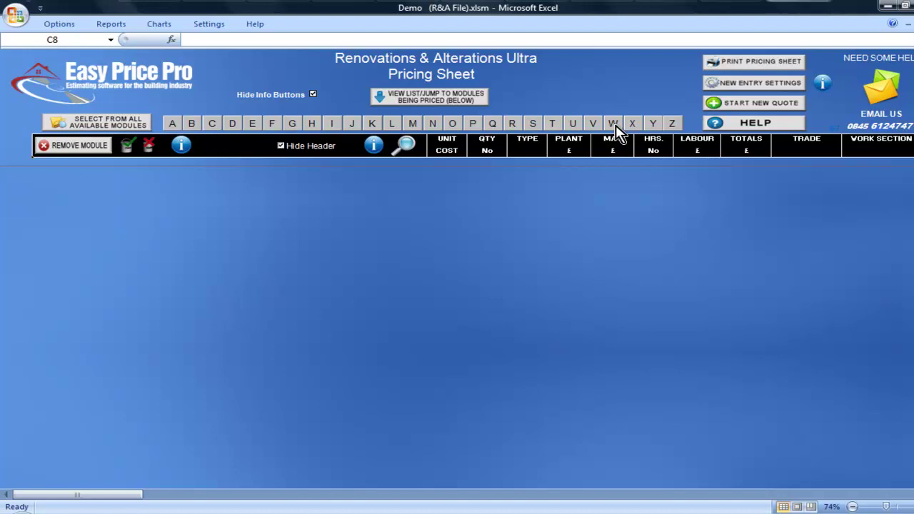
Step: Add the Walls (Masonry) module to the pricing sheet with the Brick/Block wall style
{"action": "left_click", "coordinate": [615, 128]}
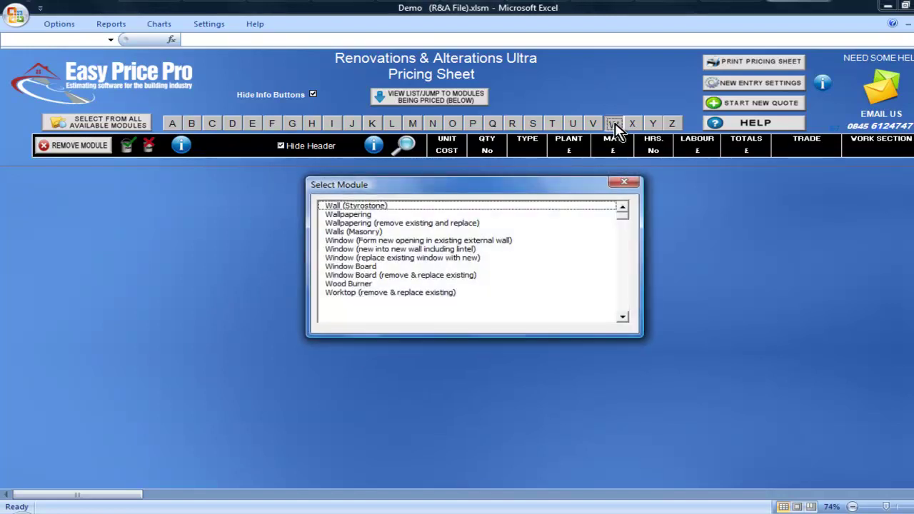
{"action": "double_click", "coordinate": [369, 232]}
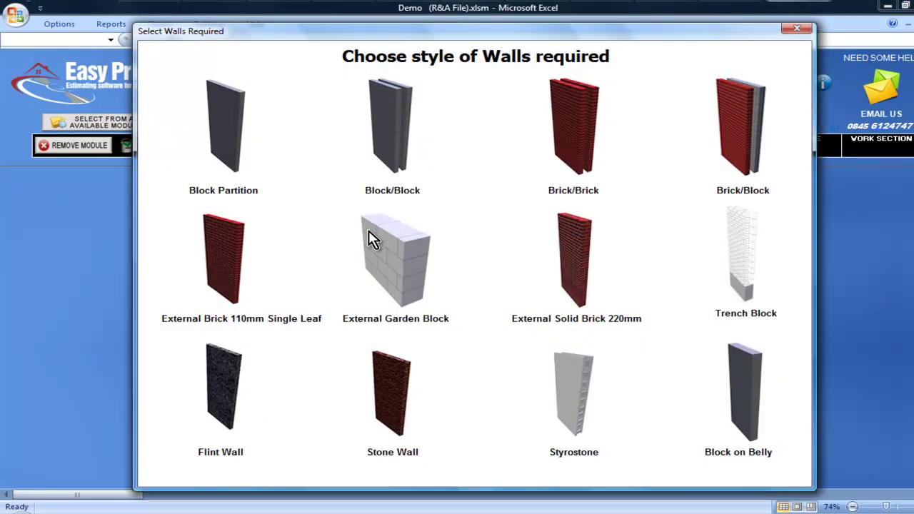
{"action": "left_click", "coordinate": [758, 166]}
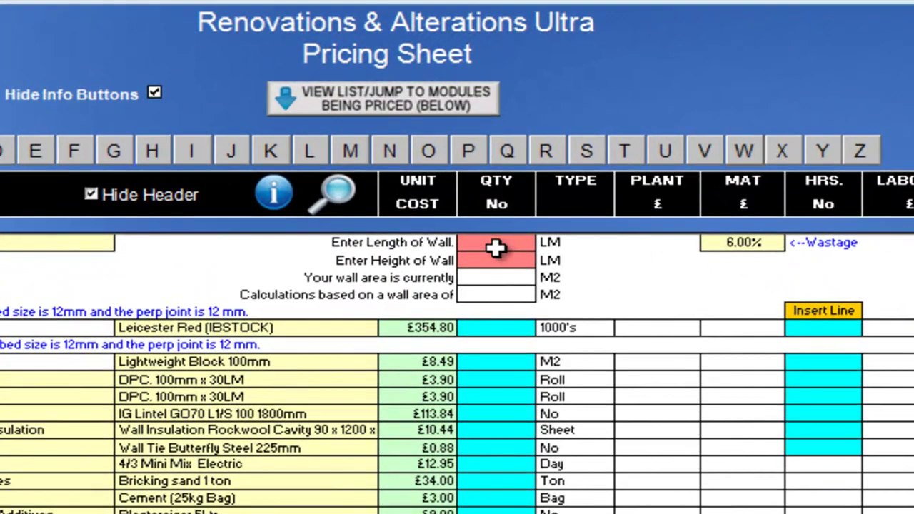
Step: Set the brick/block wall's length to 5 LM and its height to 2.4 LM
{"action": "left_click", "coordinate": [495, 244]}
{"action": "type", "text": "5"}
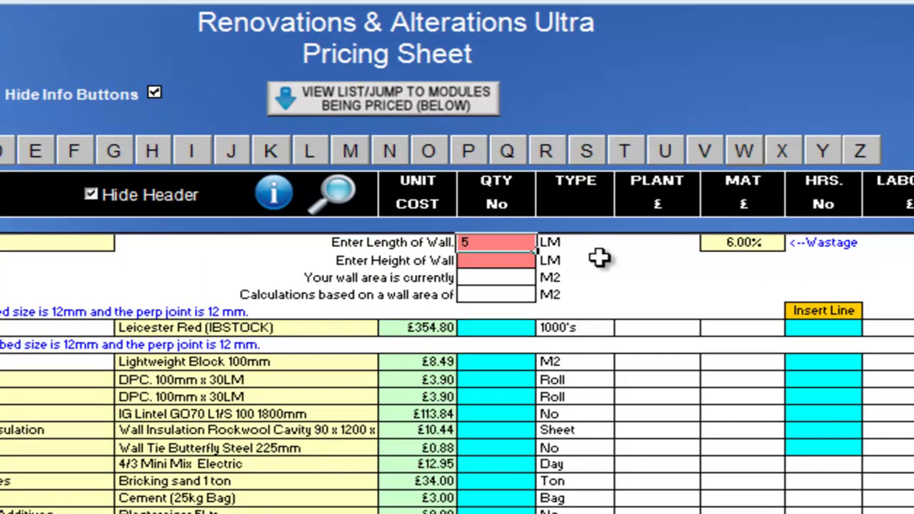
{"action": "key", "text": "Return"}
{"action": "type", "text": "2.4"}
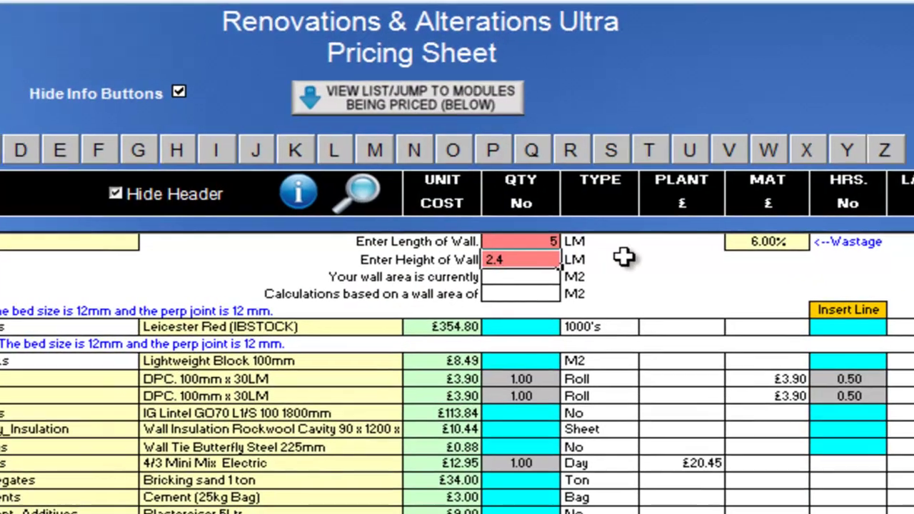
{"action": "key", "text": "Return"}
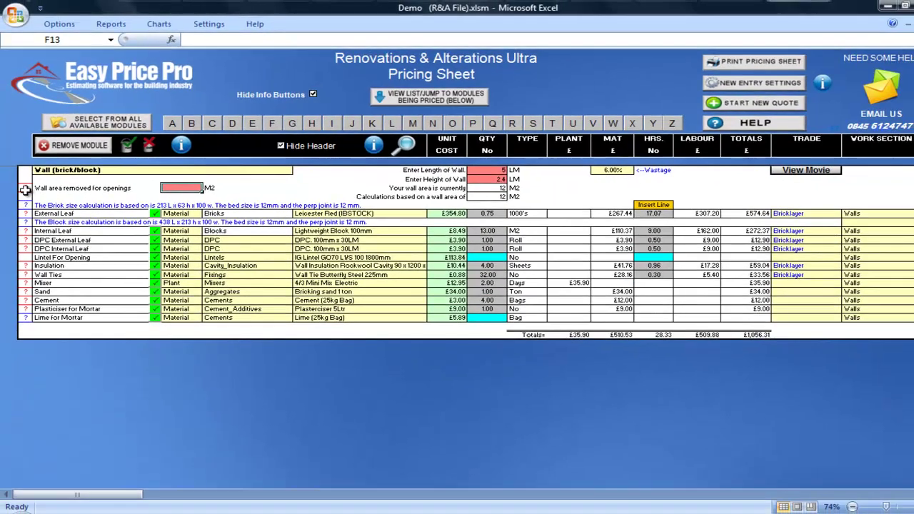
Step: Set the wall area removed for openings to 2.3 m² using the illustrated helper for that entry
{"action": "left_click", "coordinate": [31, 262]}
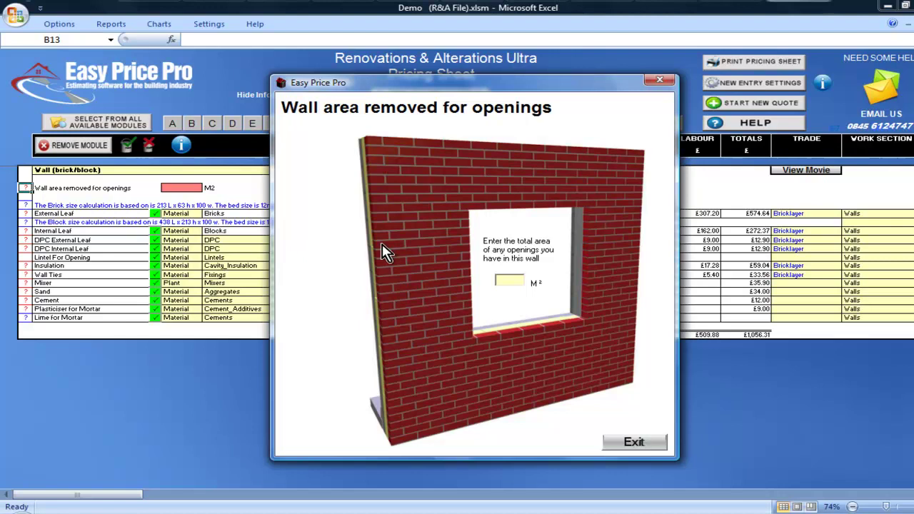
{"action": "left_click", "coordinate": [504, 280]}
{"action": "type", "text": "2"}
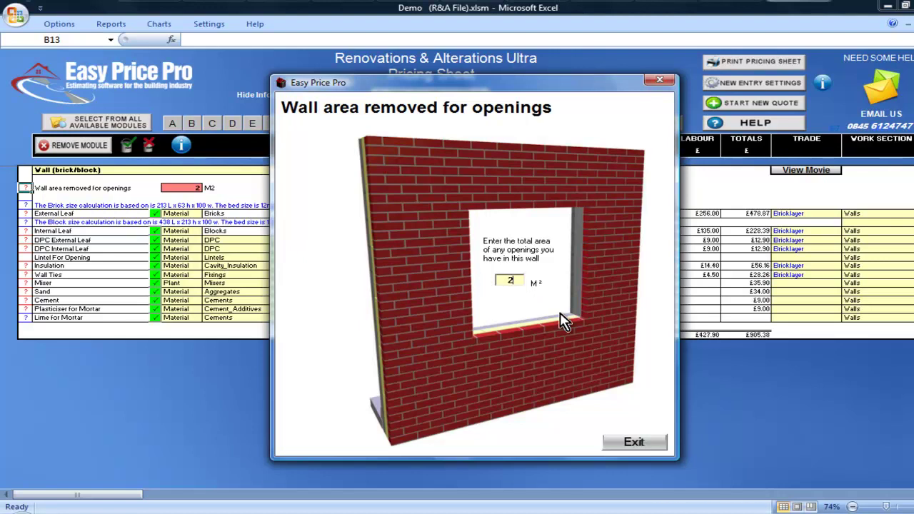
{"action": "type", "text": ".3"}
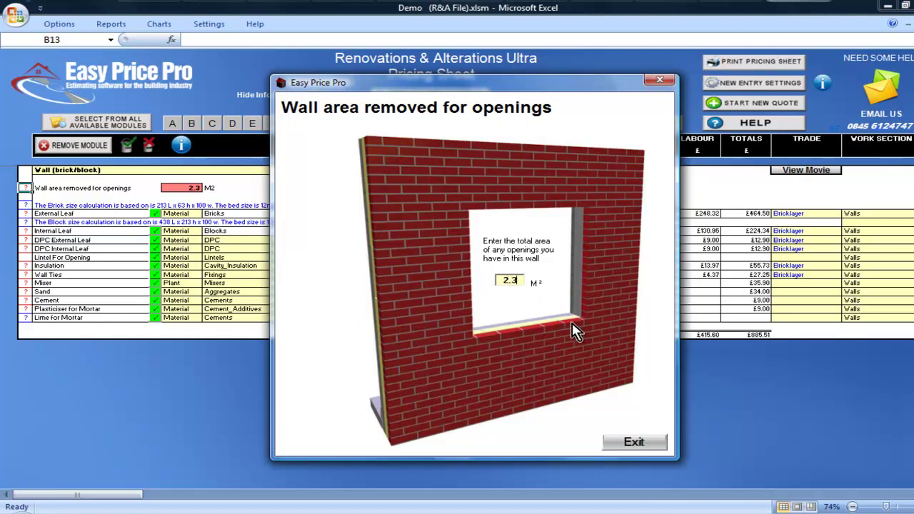
{"action": "left_click", "coordinate": [658, 441]}
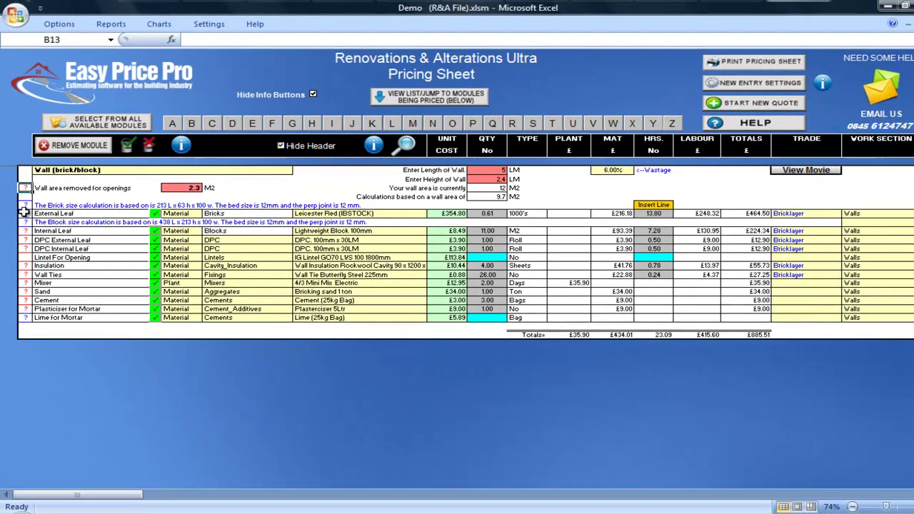
Step: Review the External Leaf's brick dimensions, labour and material details, and look through the brick types available for it
{"action": "left_click", "coordinate": [50, 170]}
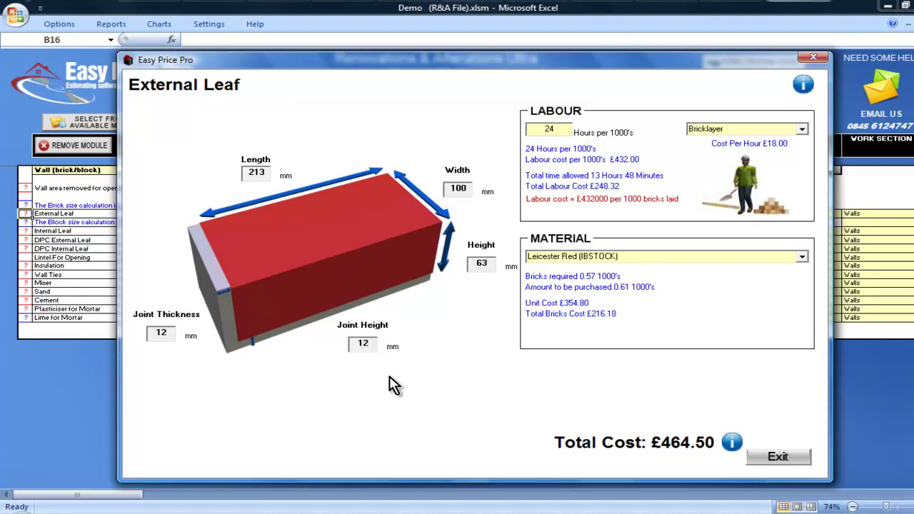
{"action": "left_click", "coordinate": [764, 458]}
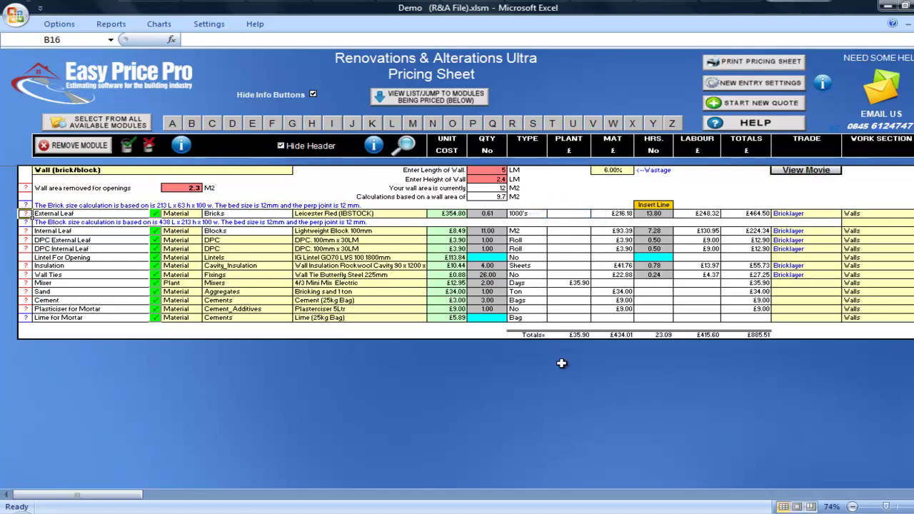
{"action": "left_click", "coordinate": [421, 217]}
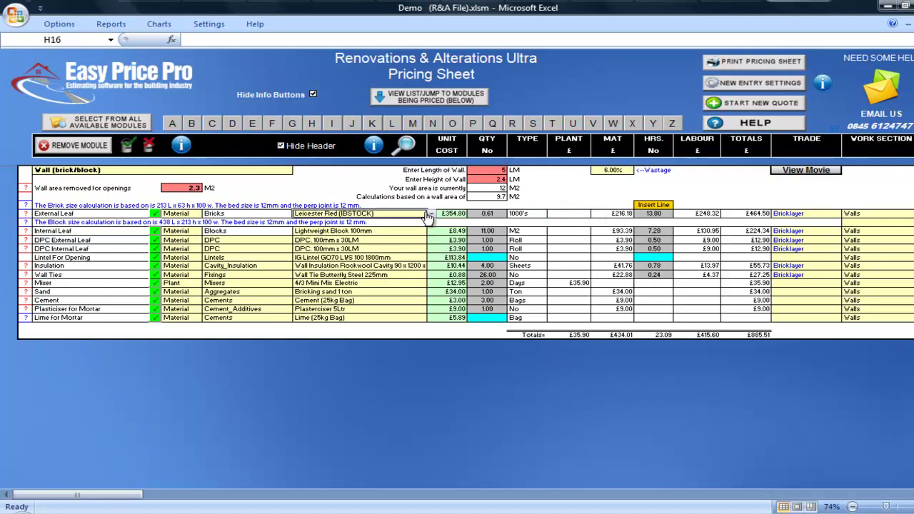
{"action": "left_click", "coordinate": [430, 215]}
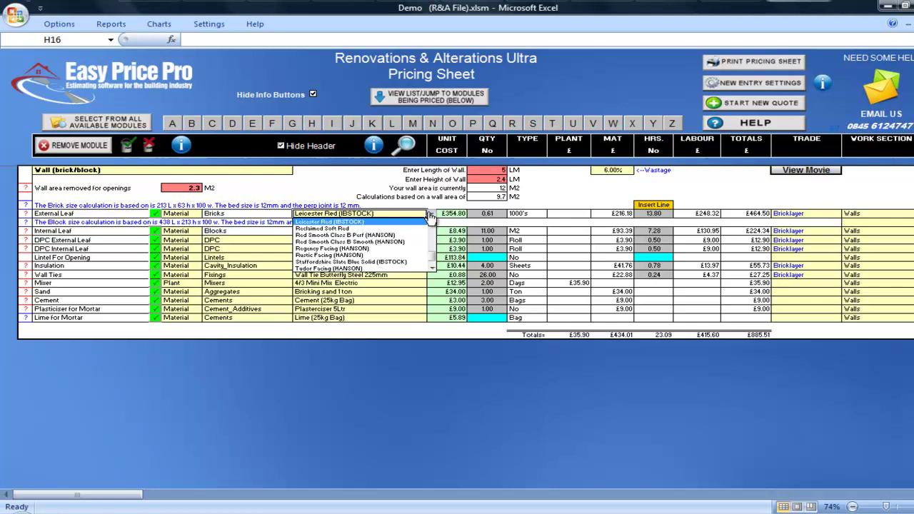
{"action": "left_click", "coordinate": [430, 215]}
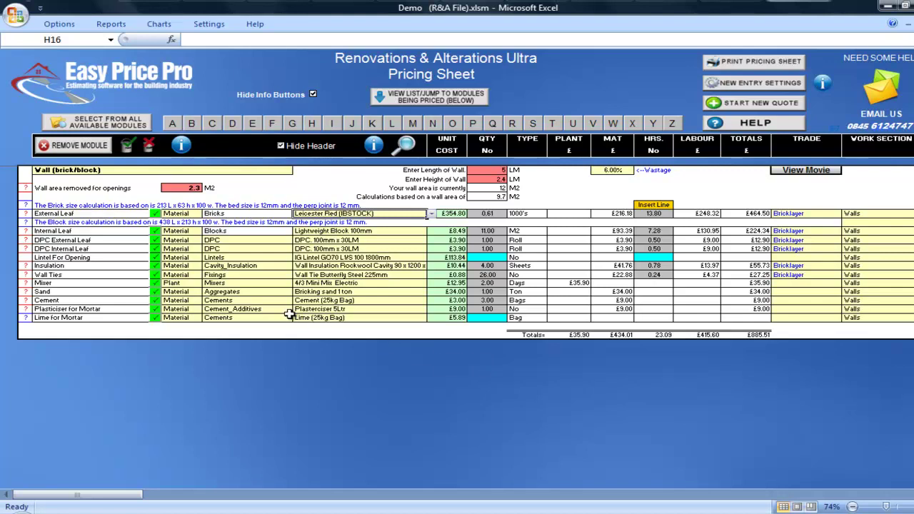
Step: Review the Internal Leaf's block dimensions, labour and material details, and look through the block types available for it
{"action": "left_click", "coordinate": [25, 230]}
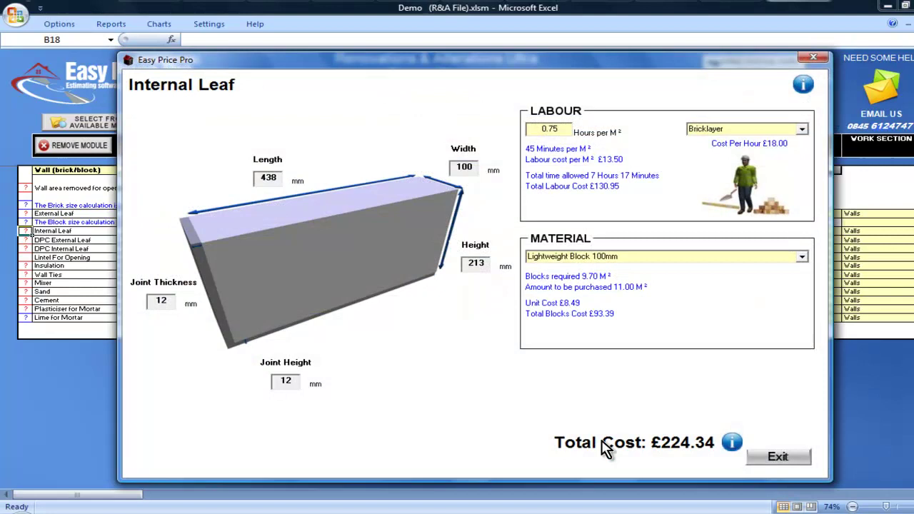
{"action": "left_click", "coordinate": [770, 459]}
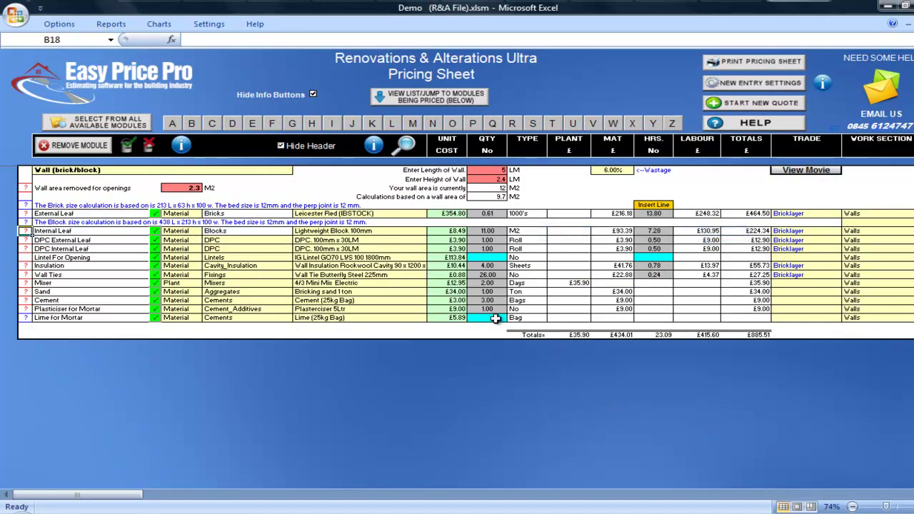
{"action": "left_click", "coordinate": [424, 234]}
{"action": "left_click", "coordinate": [431, 235]}
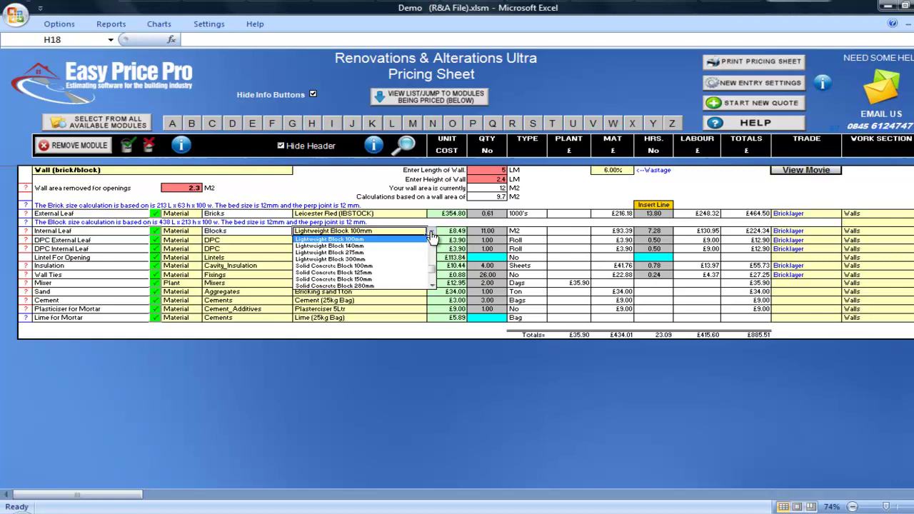
{"action": "left_click", "coordinate": [431, 235]}
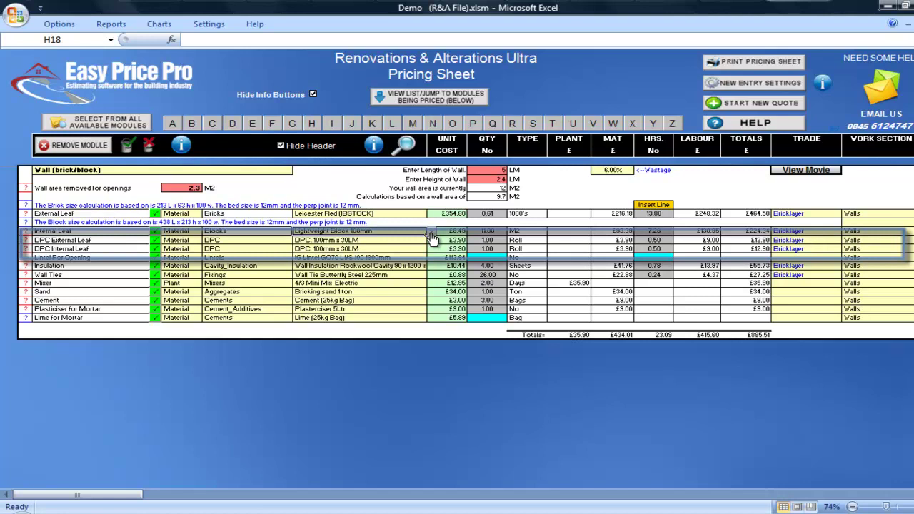
Step: Set the quantity of the Lintel For Opening to 1
{"action": "left_click", "coordinate": [488, 257]}
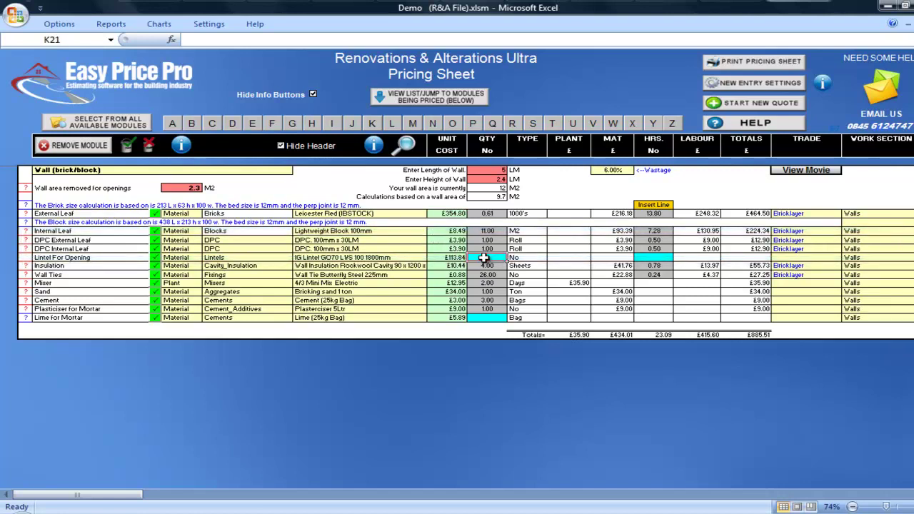
{"action": "type", "text": "1"}
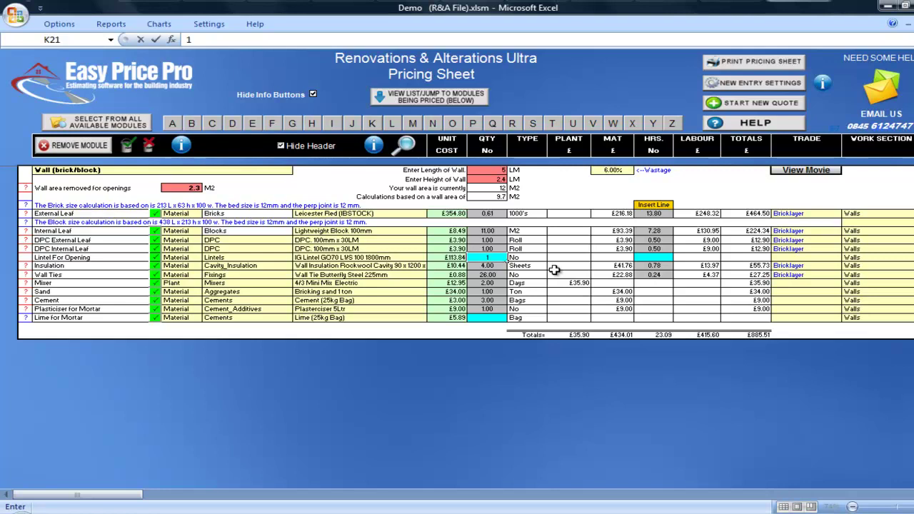
{"action": "key", "text": "Return"}
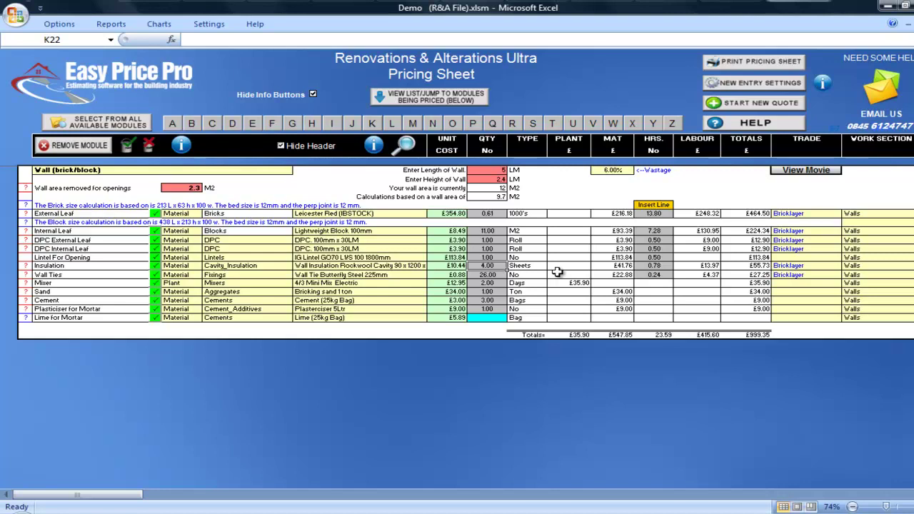
Step: Look through the cavity insulation products available for the Insulation line
{"action": "left_click", "coordinate": [417, 267]}
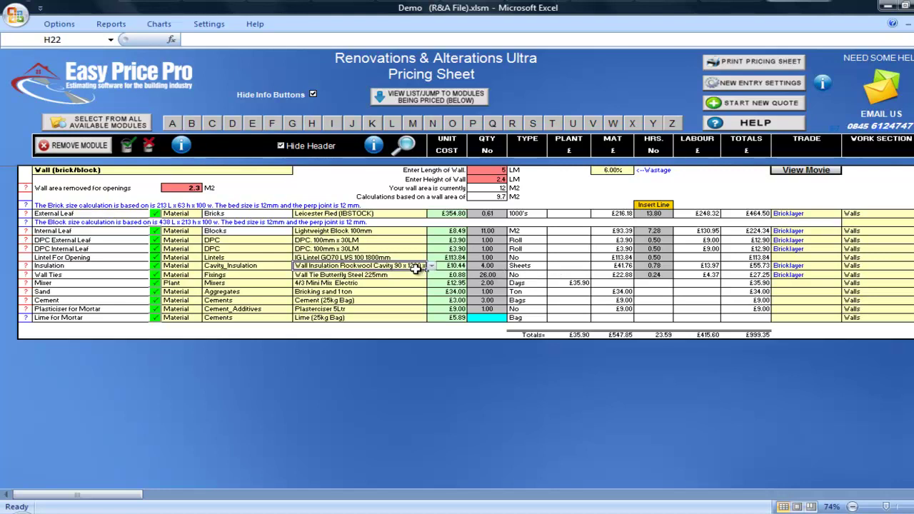
{"action": "left_click", "coordinate": [431, 265]}
{"action": "left_click", "coordinate": [432, 266]}
Step: Review the Wall Ties spacing, labour and material details, and exclude the Wall Ties line from the pricing
{"action": "left_click", "coordinate": [26, 274]}
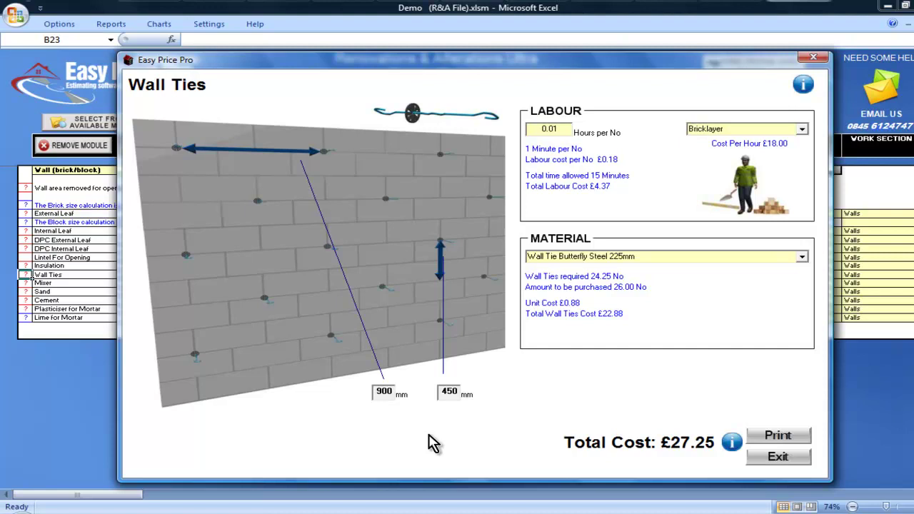
{"action": "left_click", "coordinate": [762, 459]}
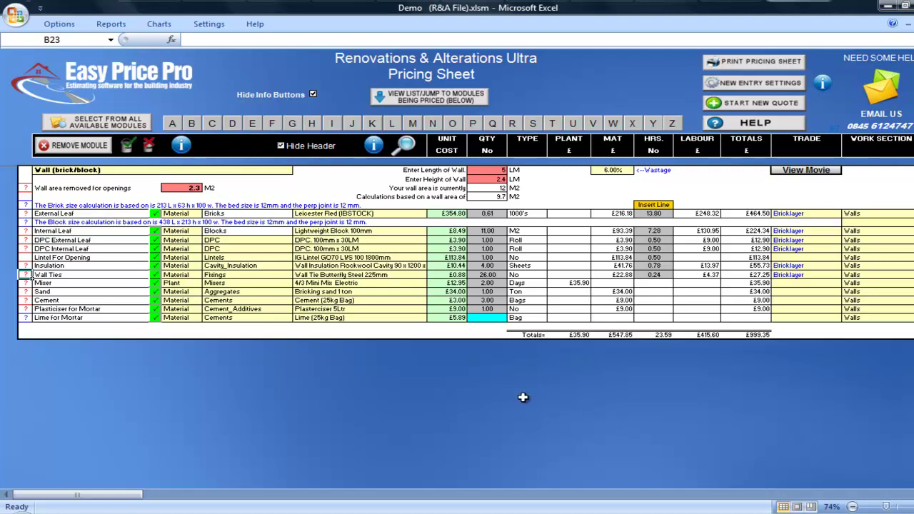
{"action": "left_click", "coordinate": [155, 274]}
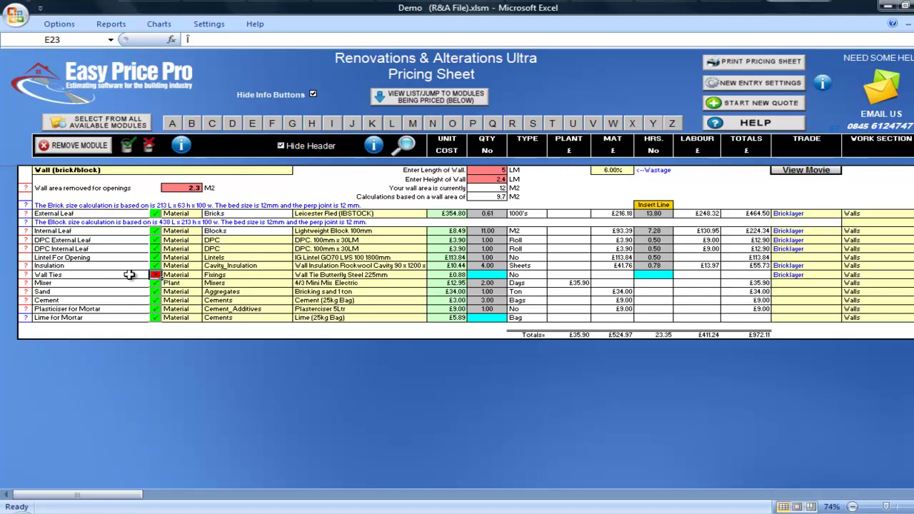